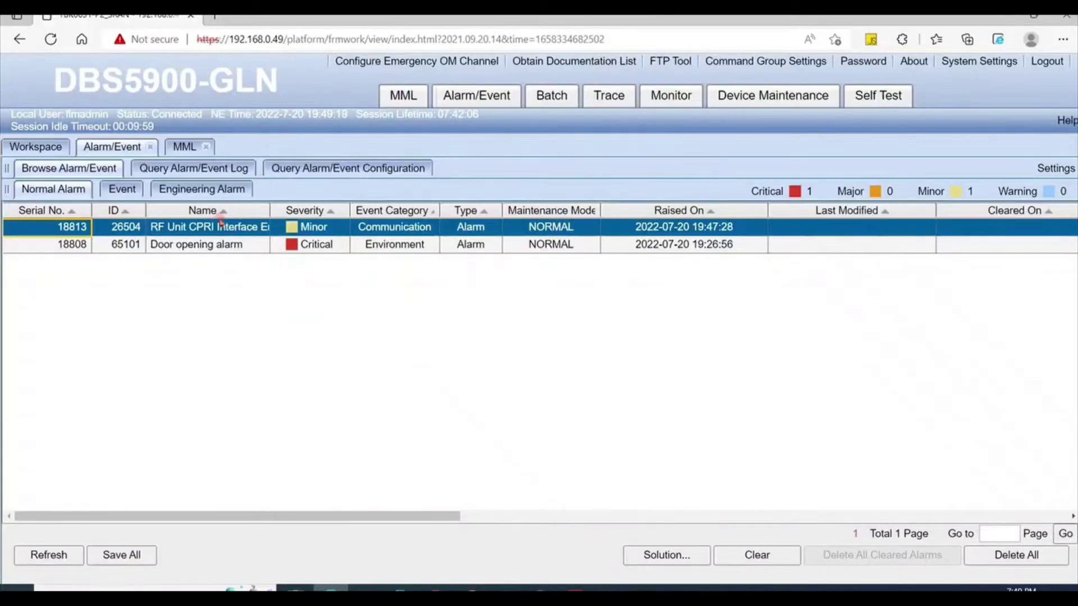
- View the RF Unit CPRI Interface Error alarm's details, checking its name and location info, and close them
double_click(219, 228)
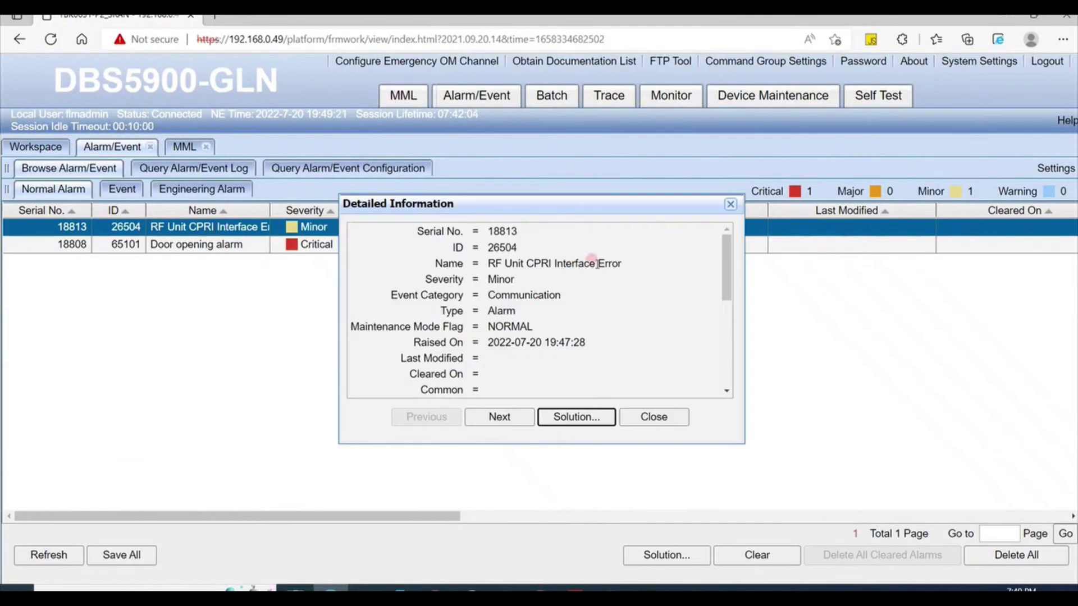
drag(622, 263, 483, 264)
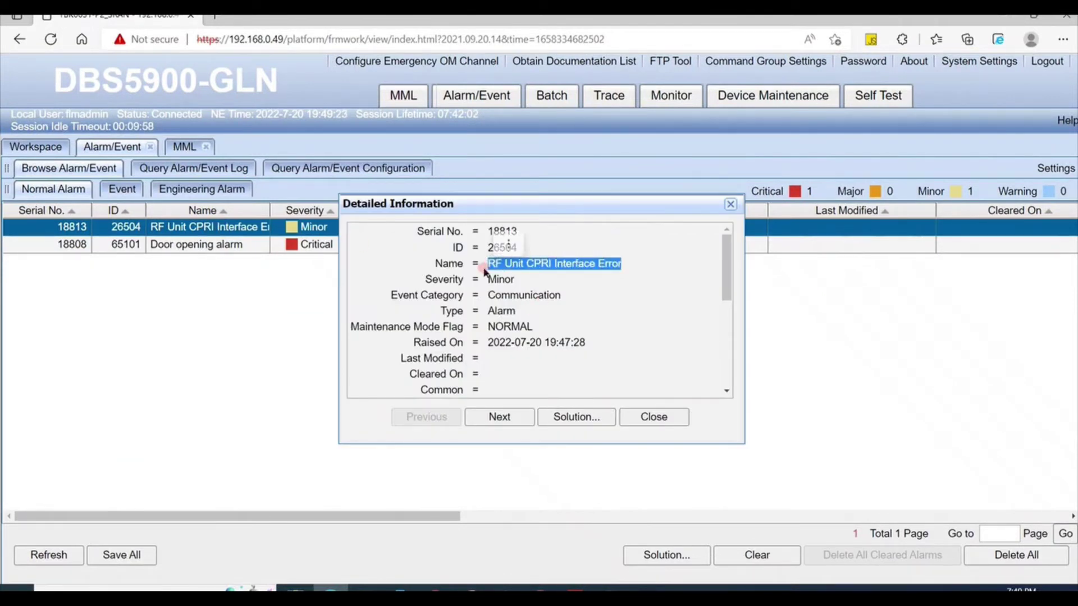
drag(724, 279, 724, 336)
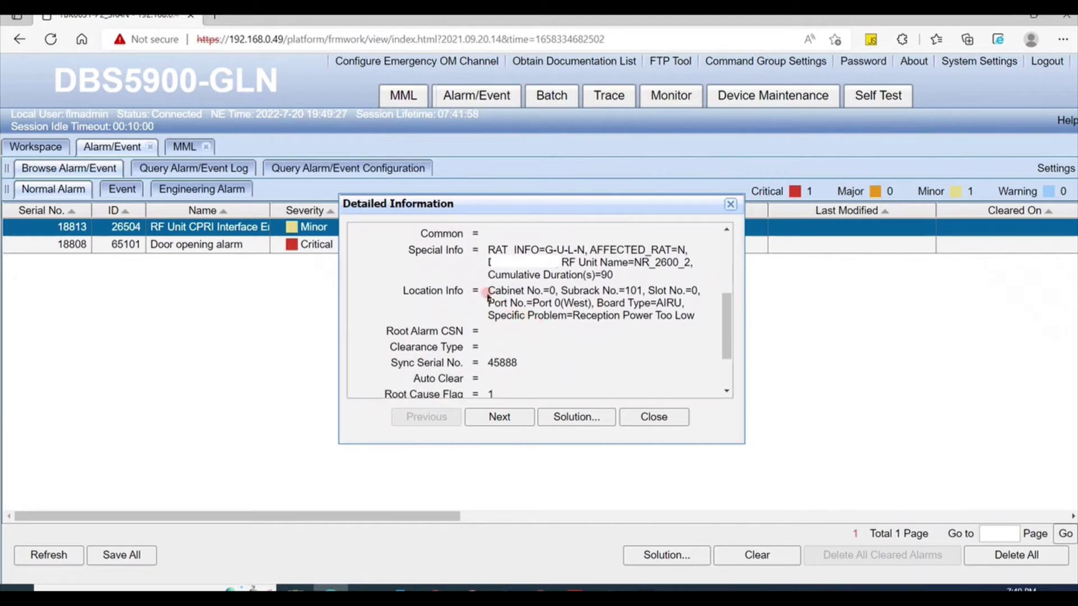
drag(487, 290, 697, 295)
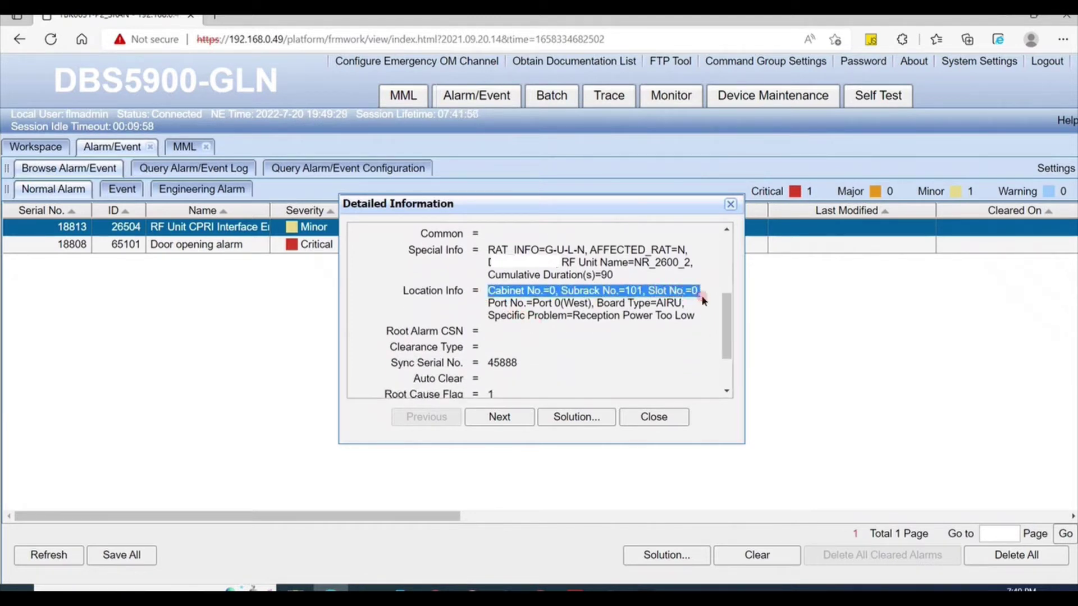
click(729, 204)
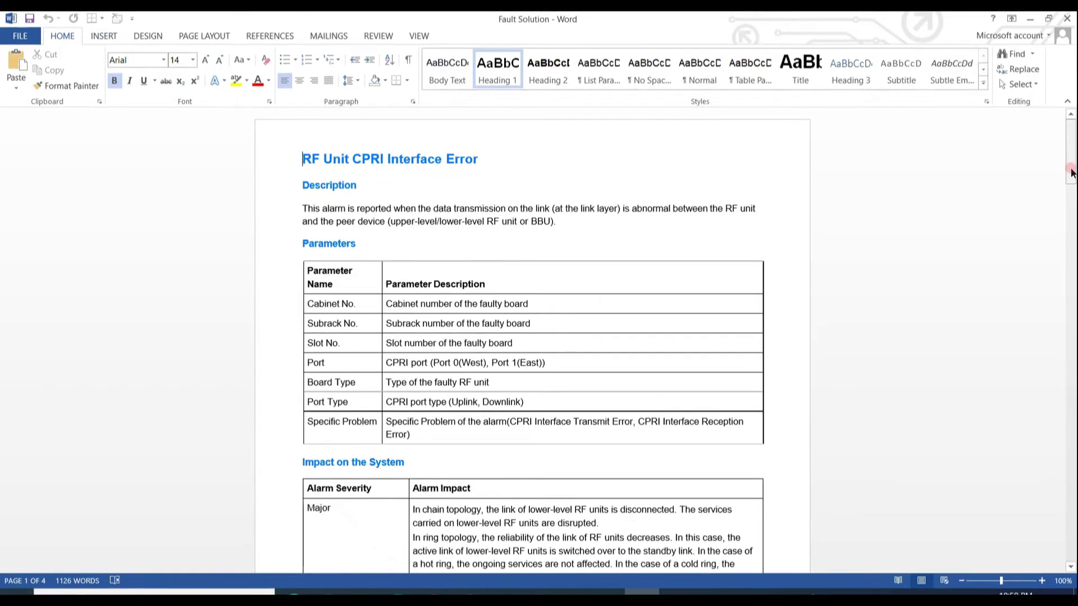
- Switch to the Fault Solution document in Word and read through the RF Unit CPRI Interface Error handling procedure
drag(1071, 173, 1072, 355)
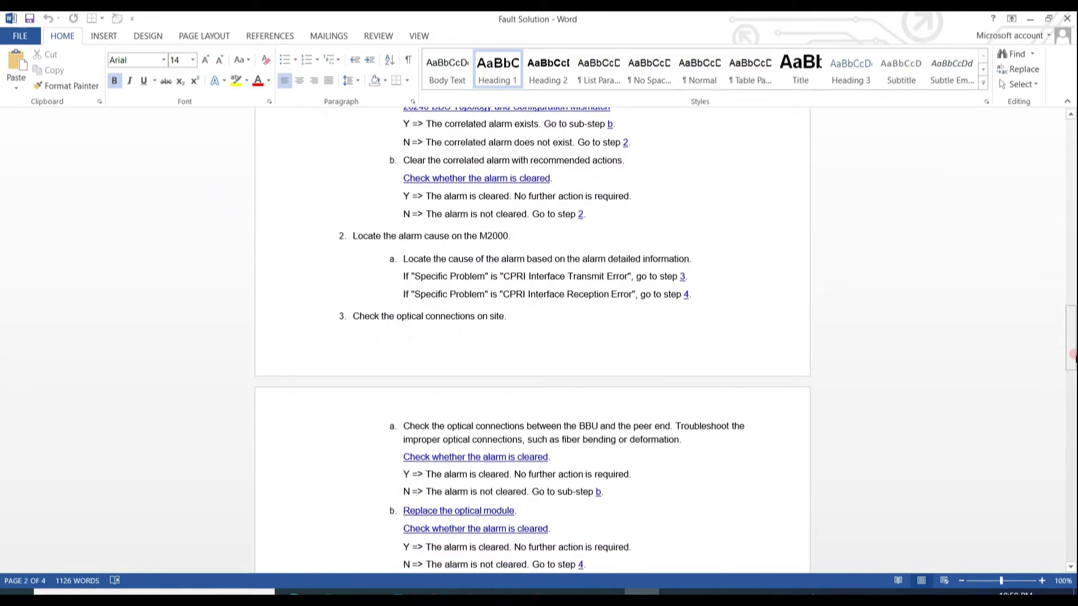
drag(1072, 355, 1072, 442)
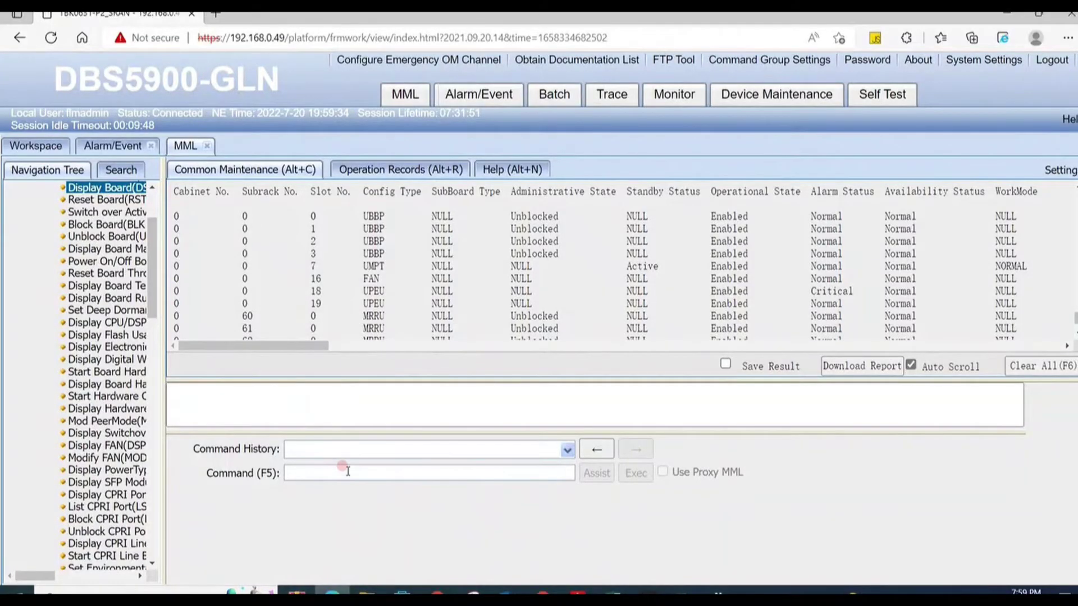
- Switch to the DBS5900 MML console in the browser and load the DSP SFP command with its parameters
click(341, 469)
text(D)
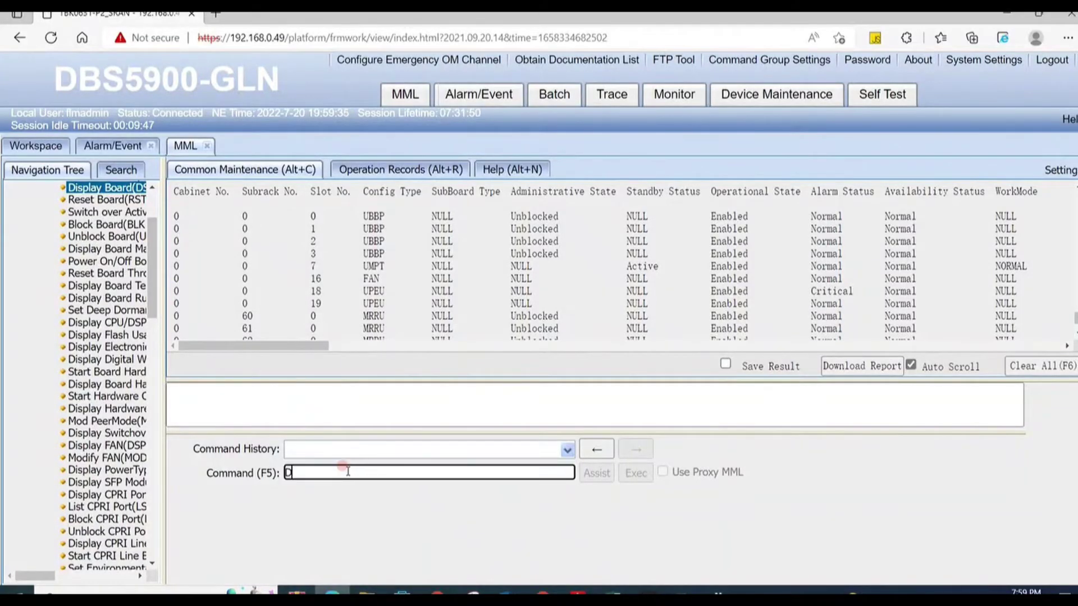
text(SP SF)
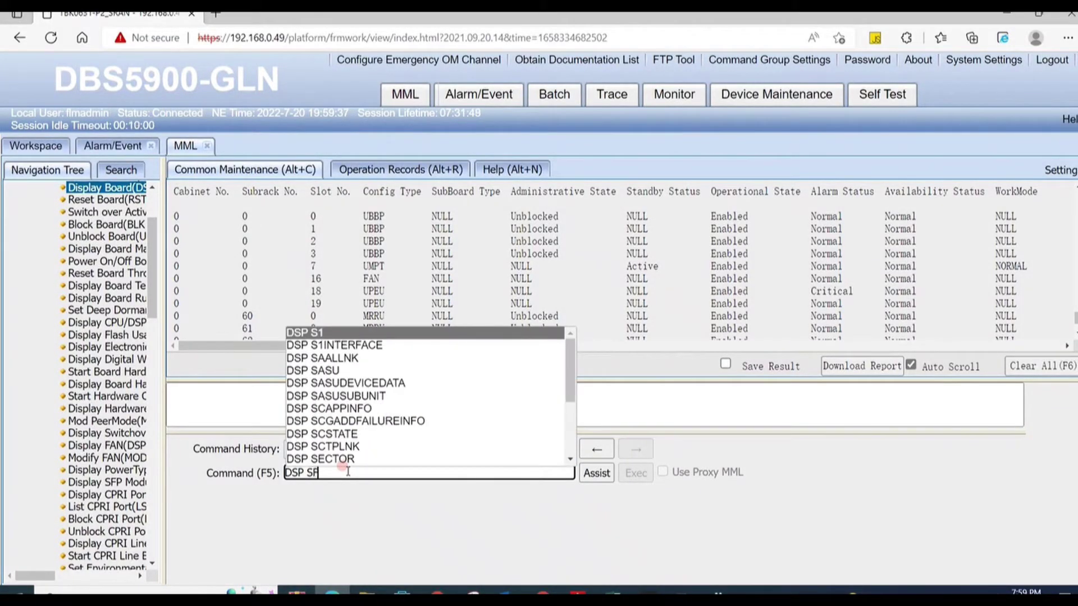
text(P)
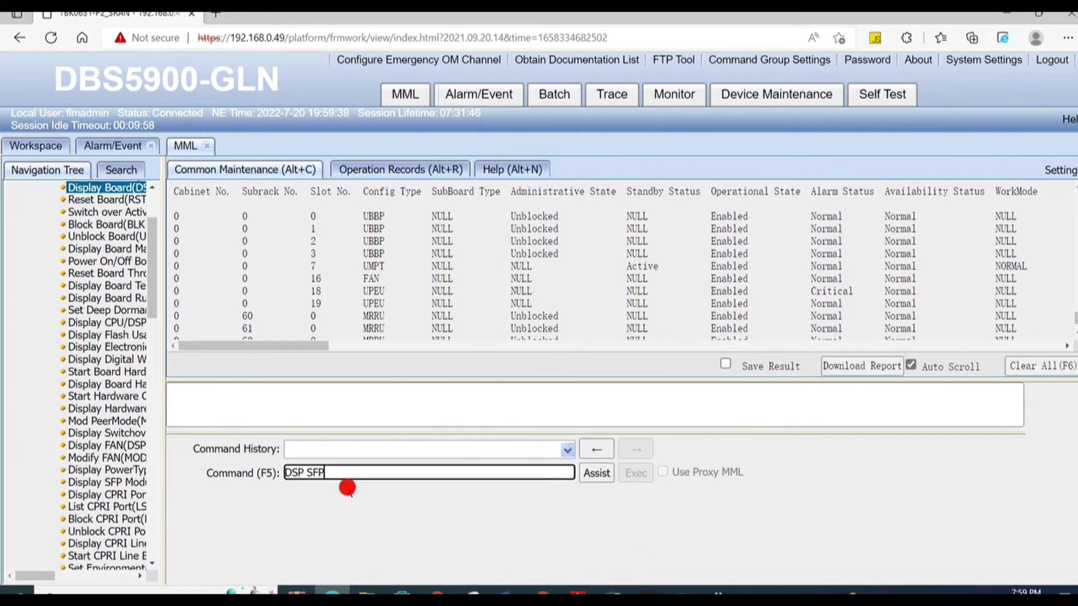
click(597, 473)
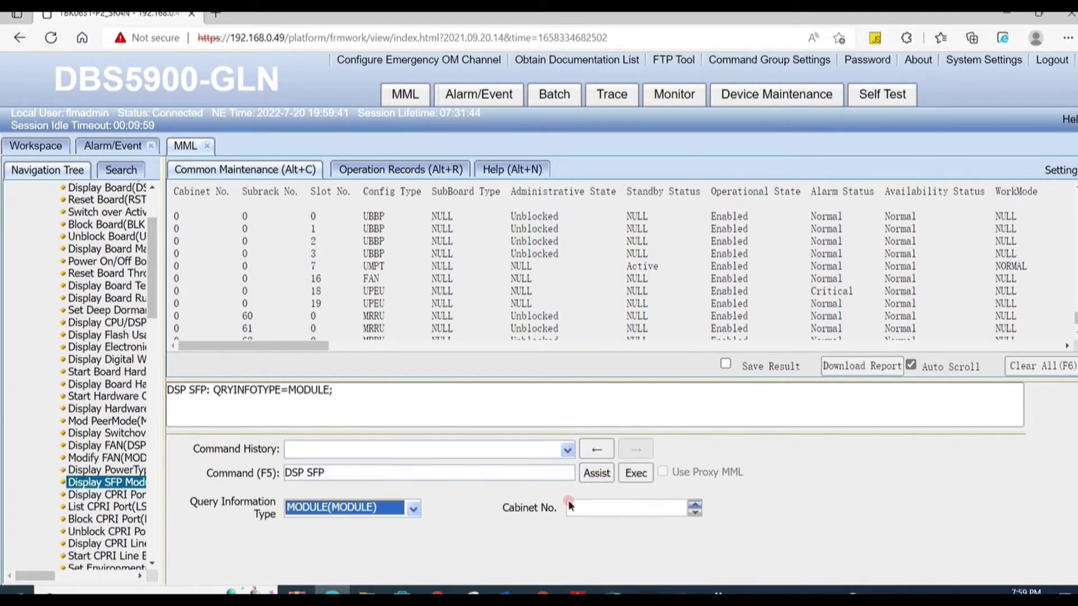
- Set the DSP SFP query's cabinet number to 0 and subrack number to 0
click(623, 507)
text(0)
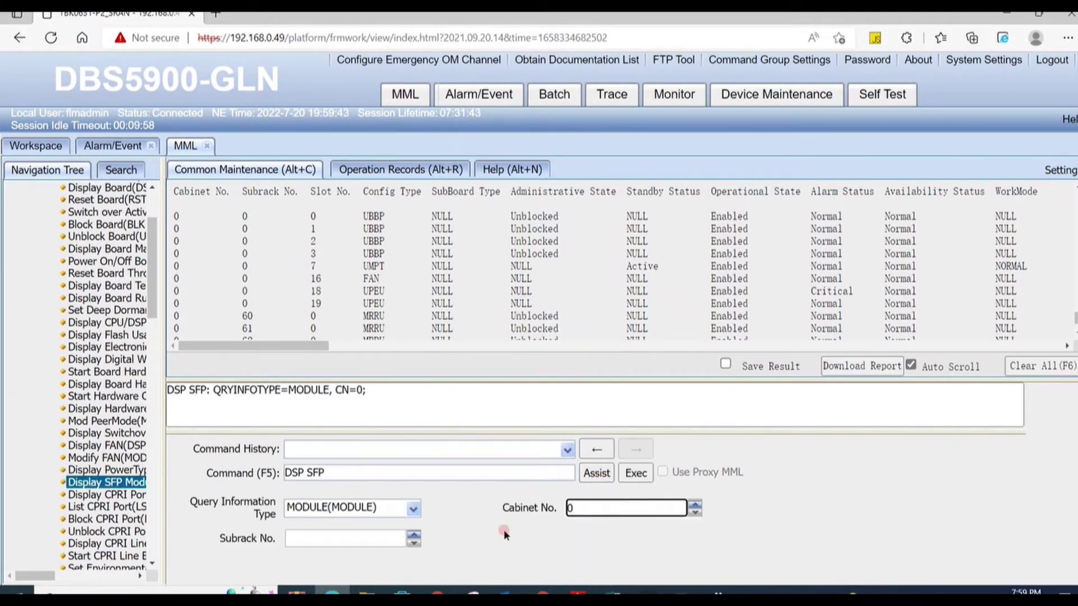
click(328, 537)
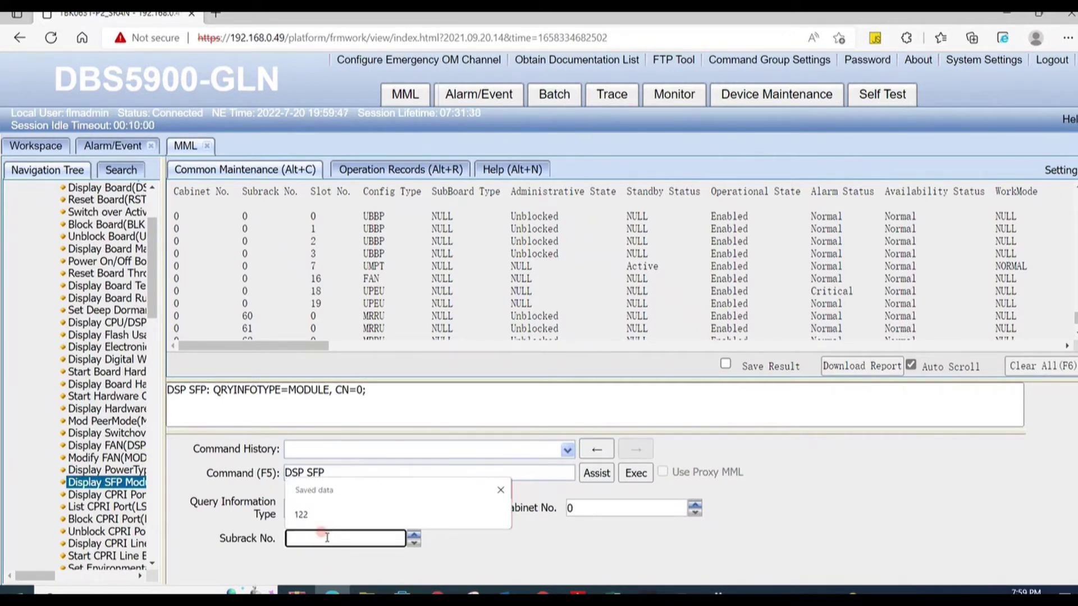
text(0)
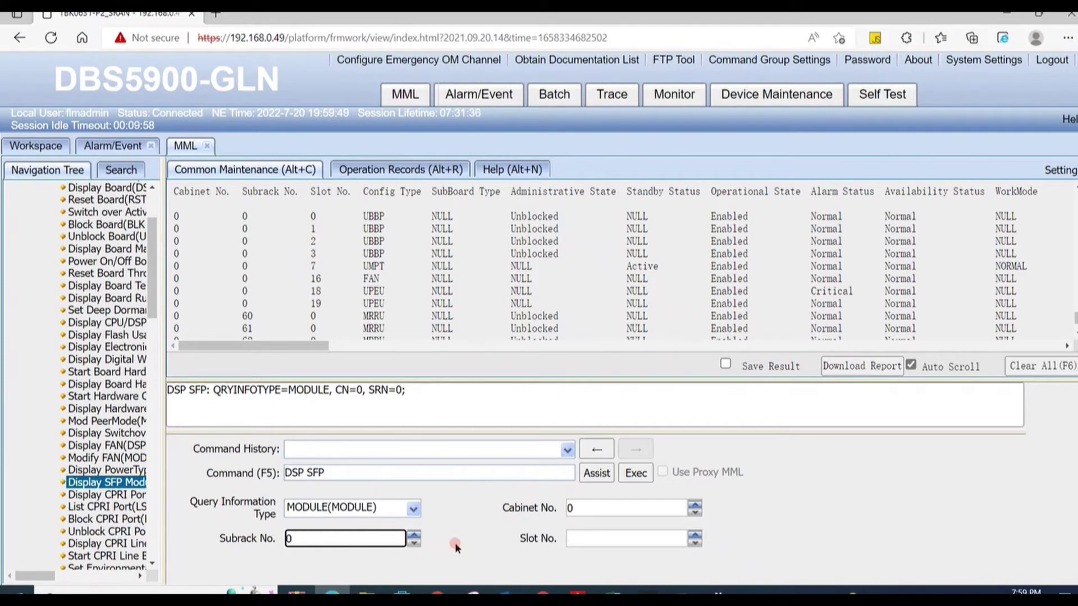
click(610, 533)
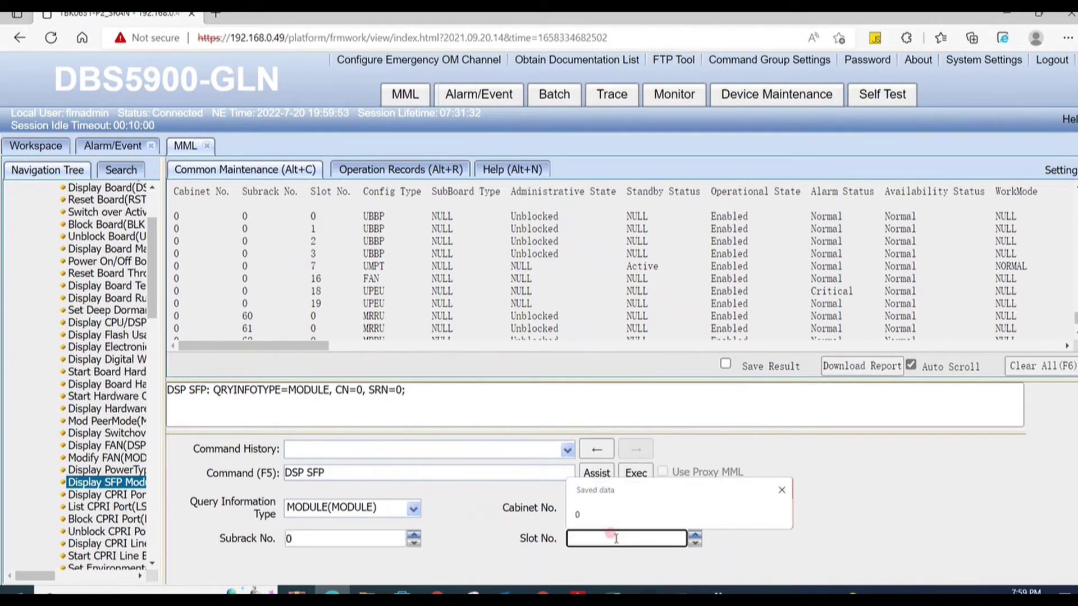
text(3)
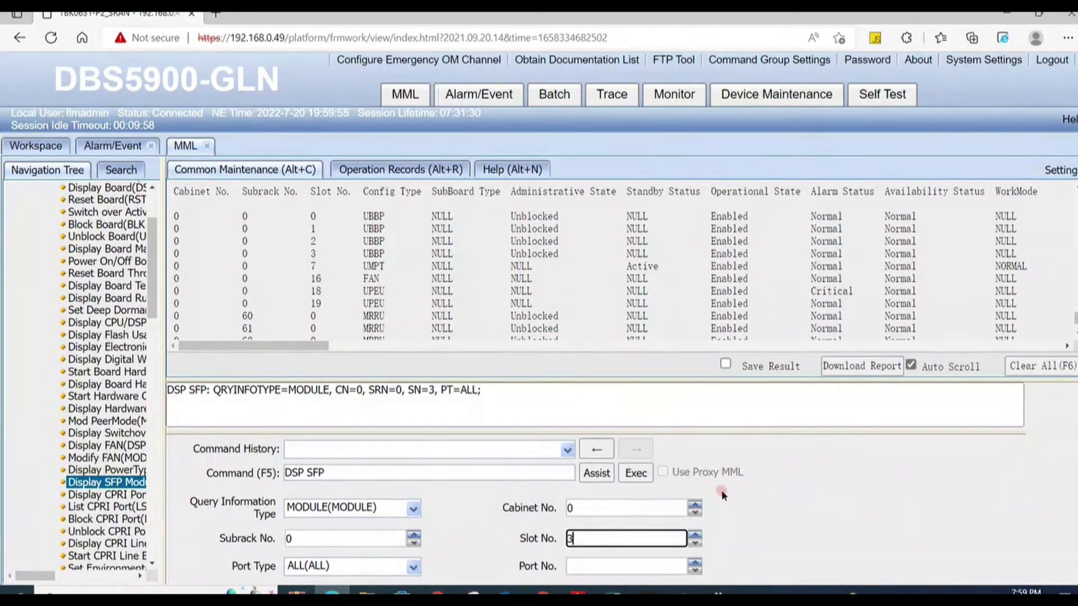
click(599, 565)
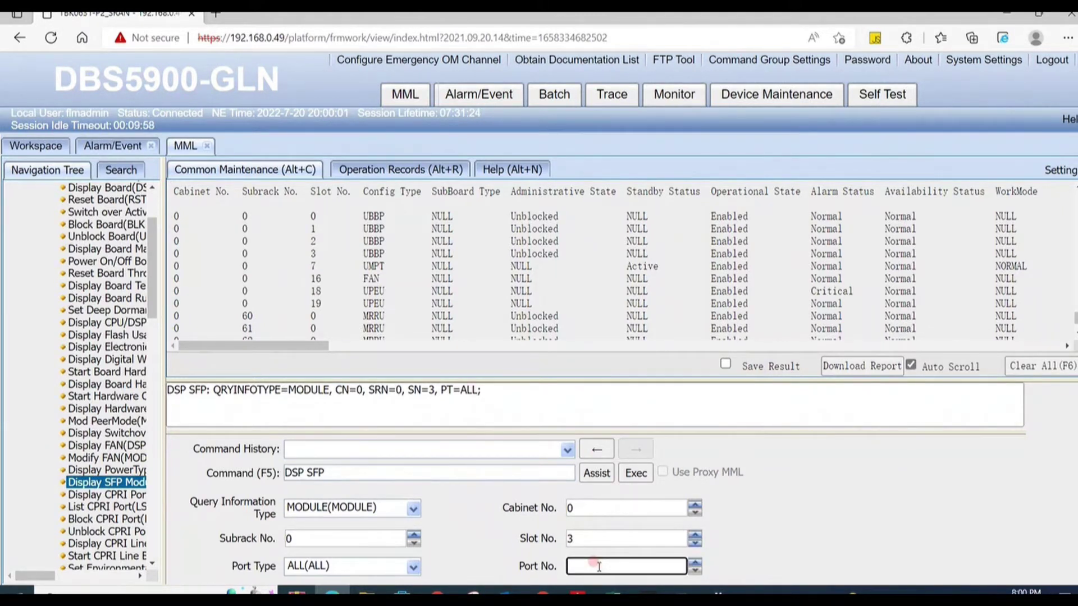
- Set the slot number to 1 and port number to 2, and execute the SFP module query
click(581, 538)
key(BackSpace)
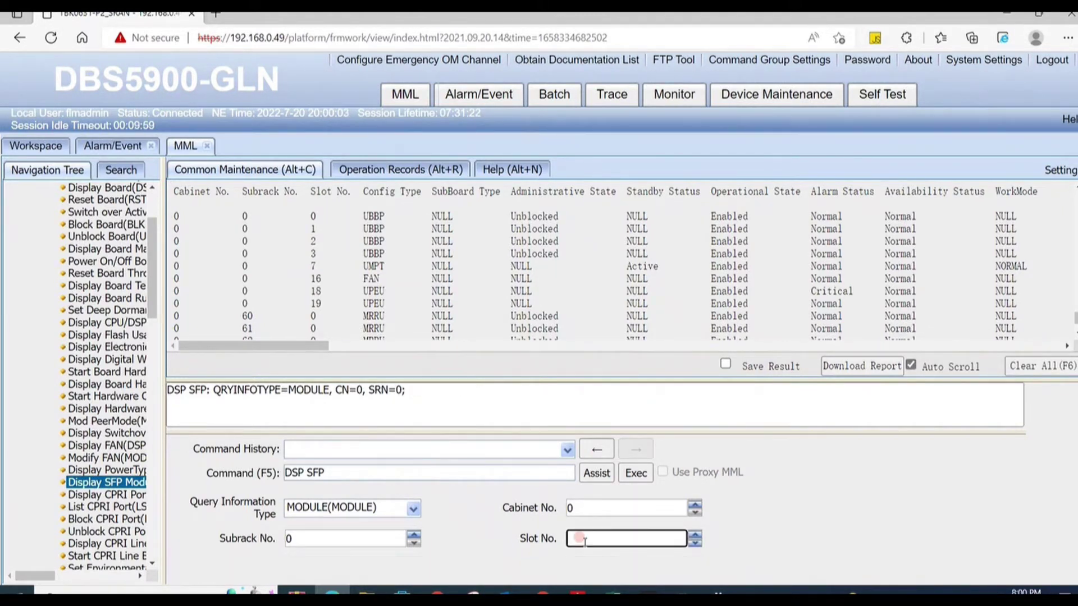
text(1)
click(590, 566)
text(2)
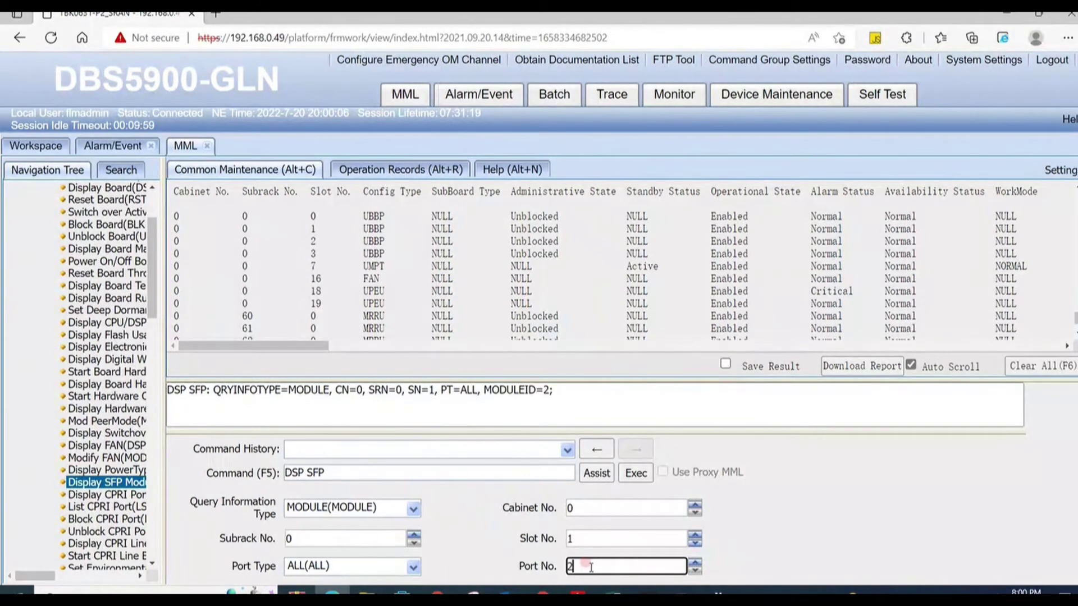
click(630, 474)
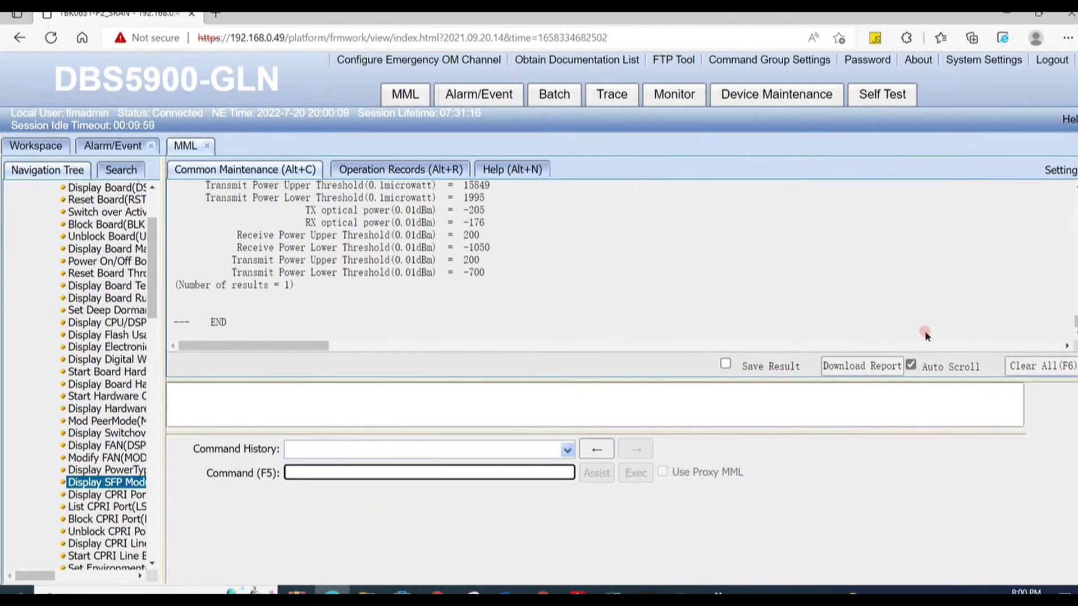
- Examine the SFP module's optical power, thresholds and port details in the query report, and adjust the console's pane heights
scroll(1073, 185, up, 7)
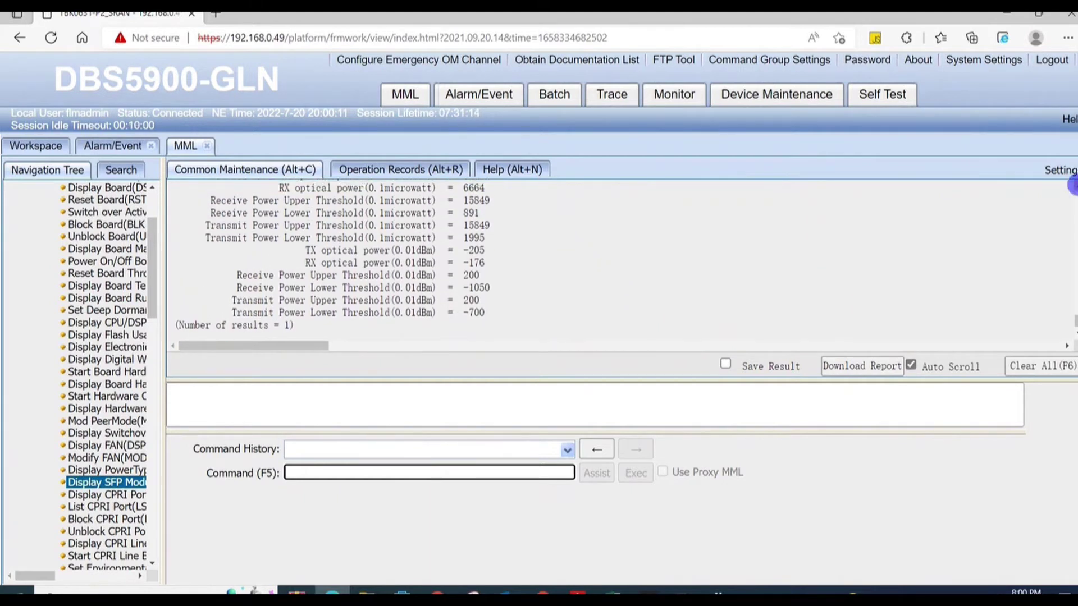
scroll(1072, 185, up, 5)
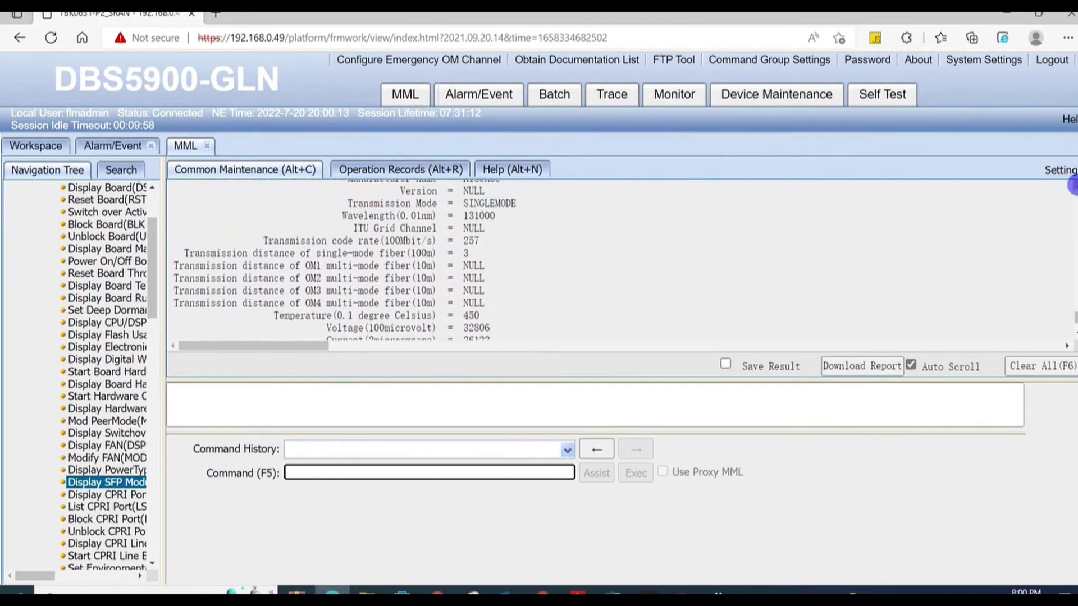
scroll(1072, 185, up, 3)
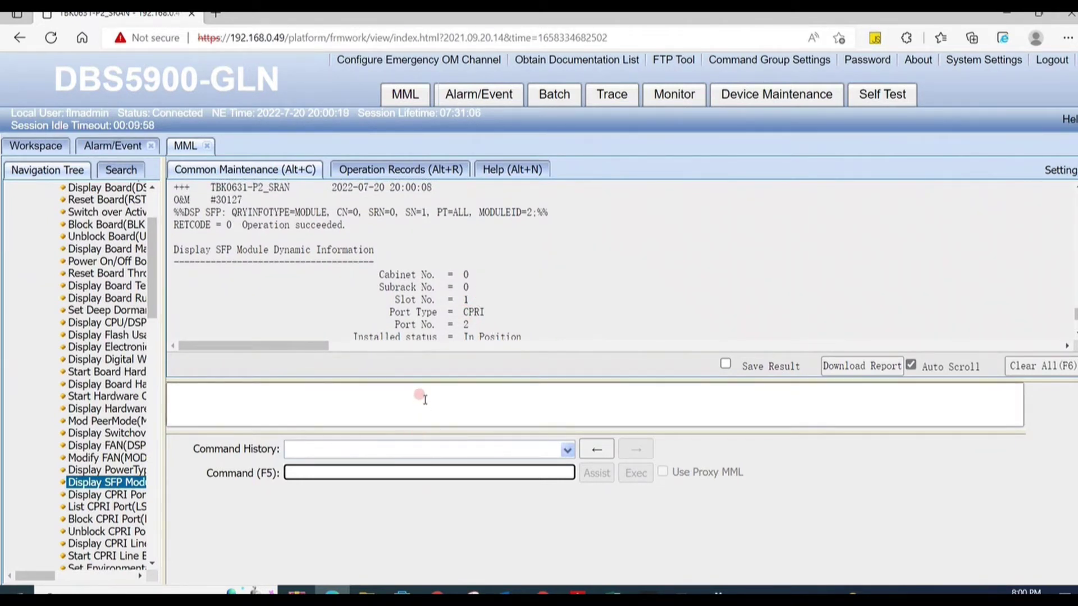
drag(435, 429, 452, 497)
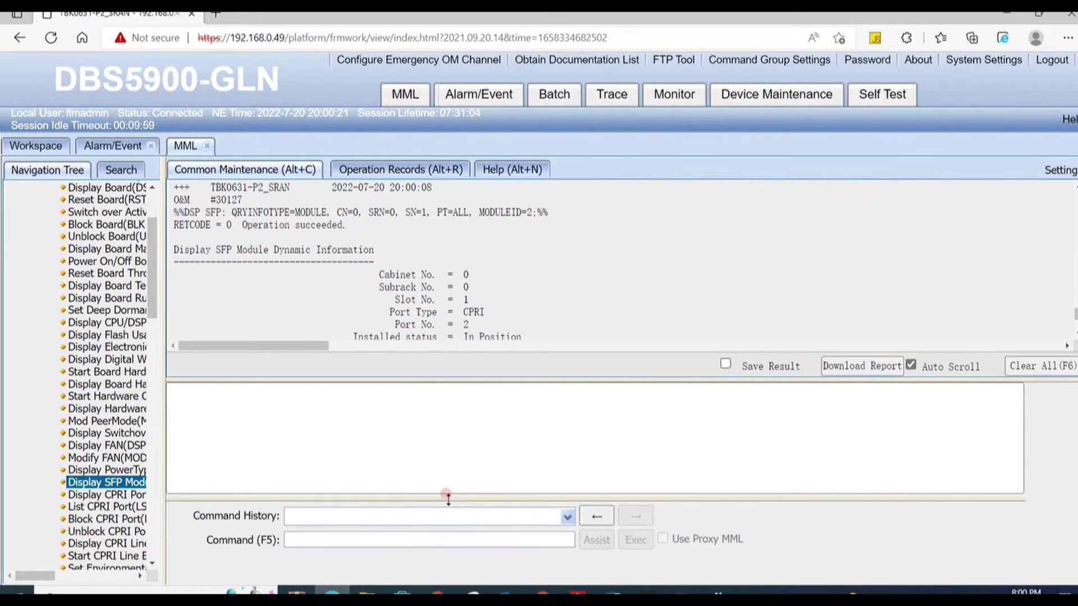
drag(452, 373, 471, 465)
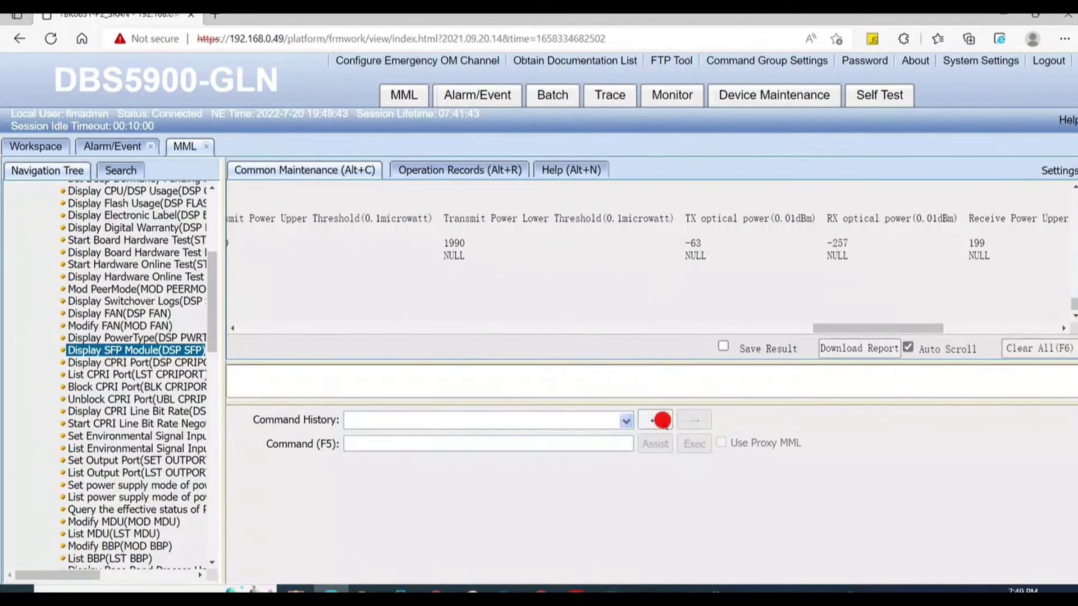
- Recall the previous DSP SFP command, change its subrack number to 101, and execute it
click(660, 420)
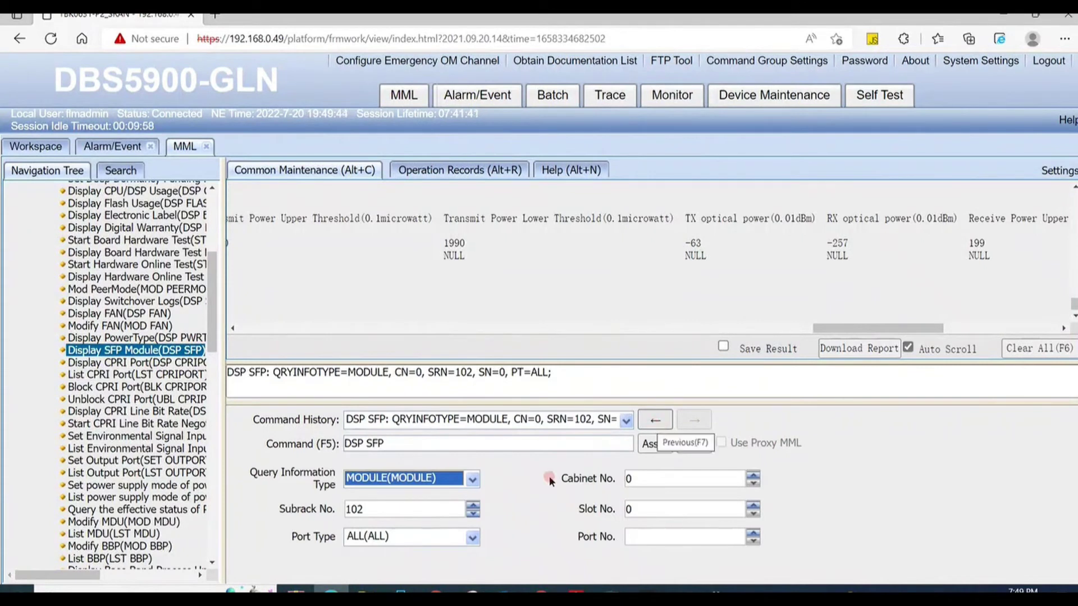
click(368, 508)
key(BackSpace)
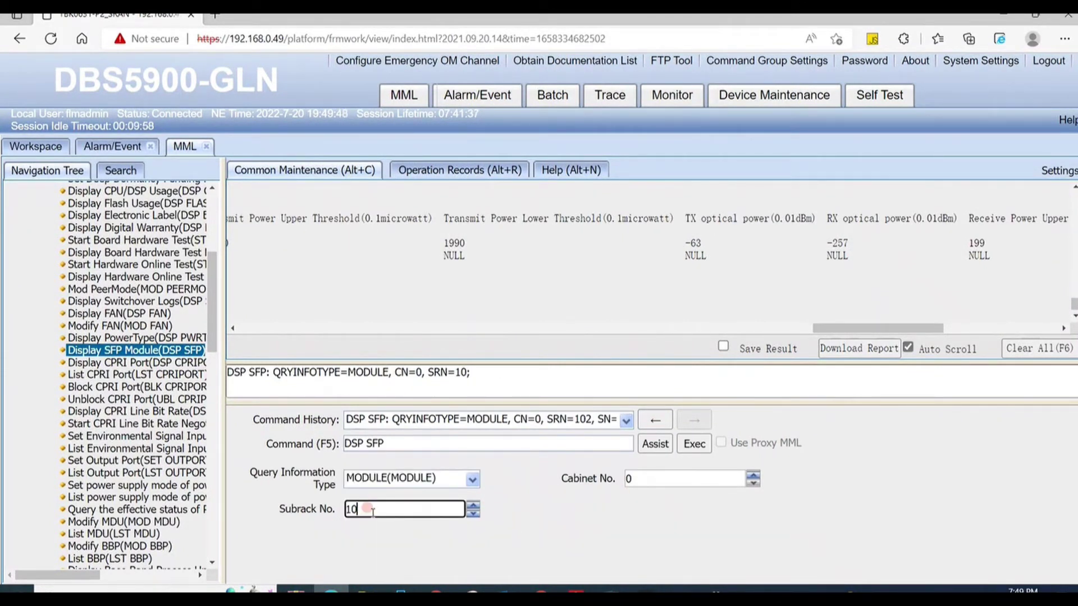
text(1)
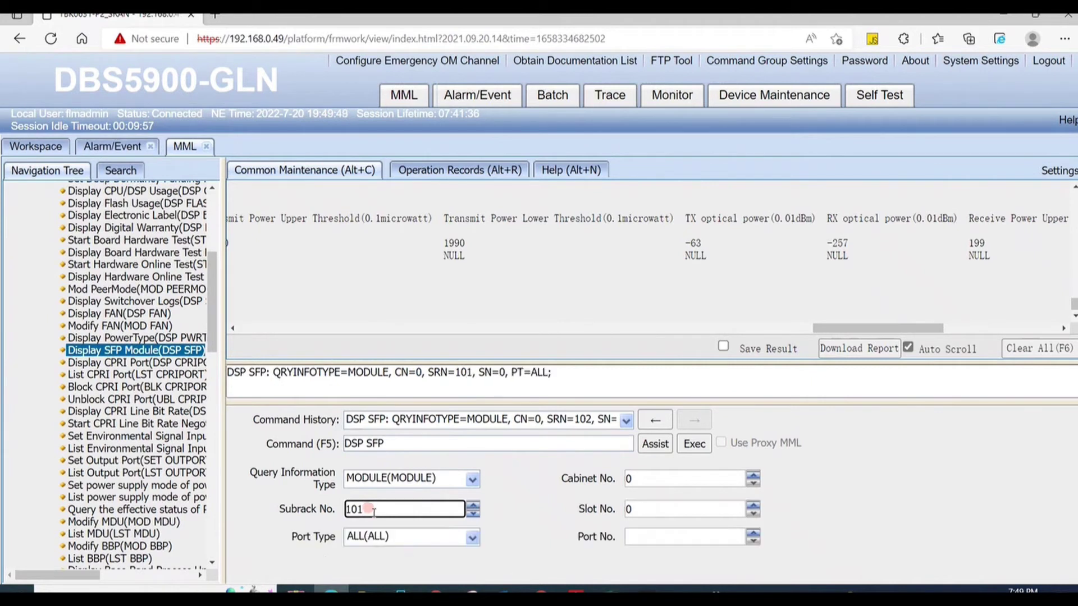
click(696, 443)
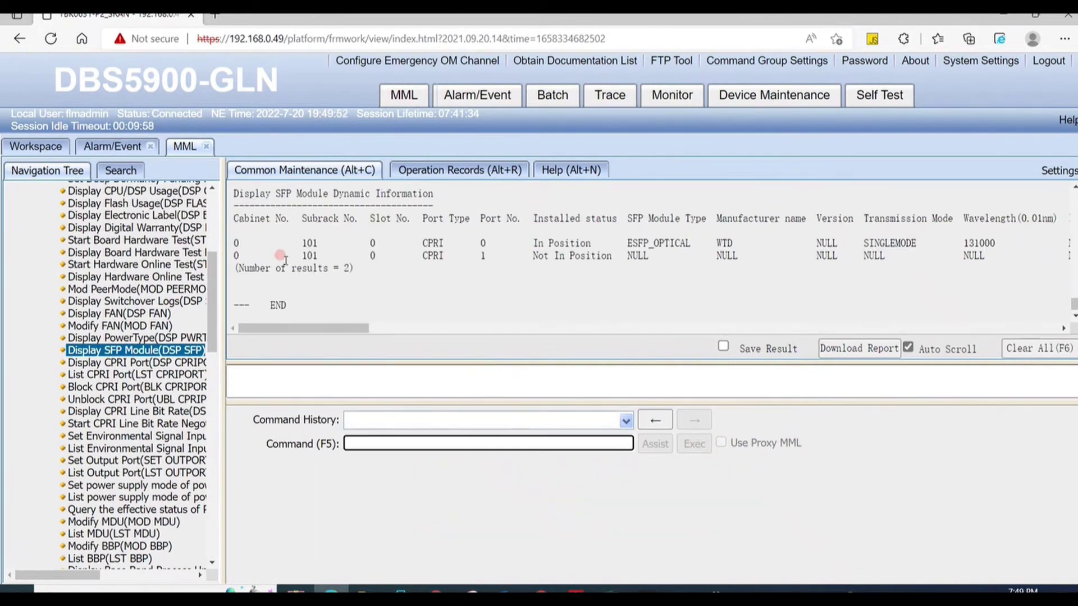
- Compare subrack 101's TX and RX optical power with the transmit and receive power thresholds in the query report
drag(372, 329, 889, 330)
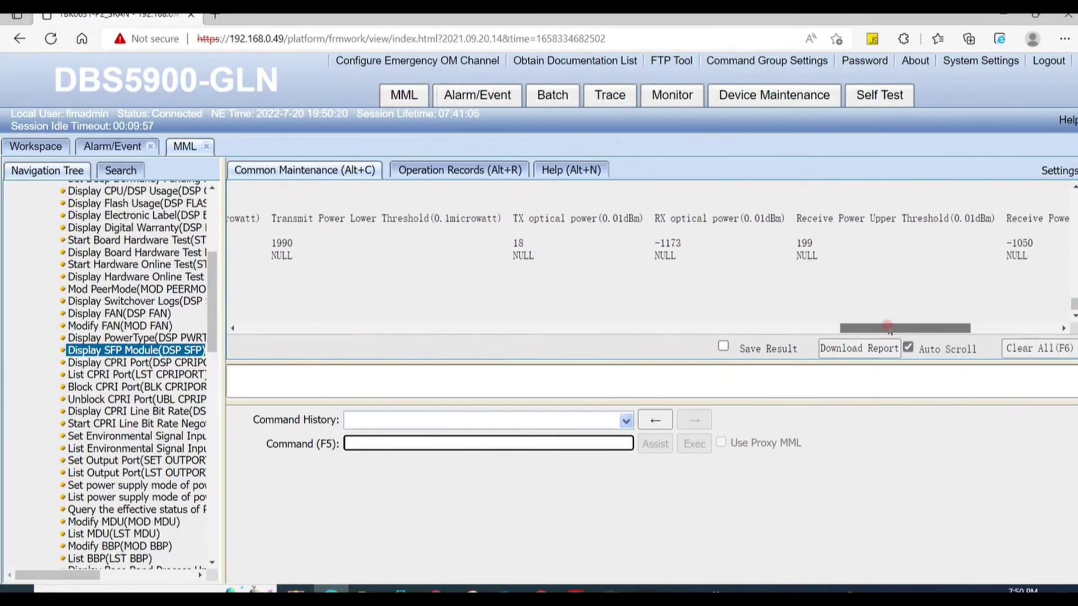
drag(889, 330, 905, 325)
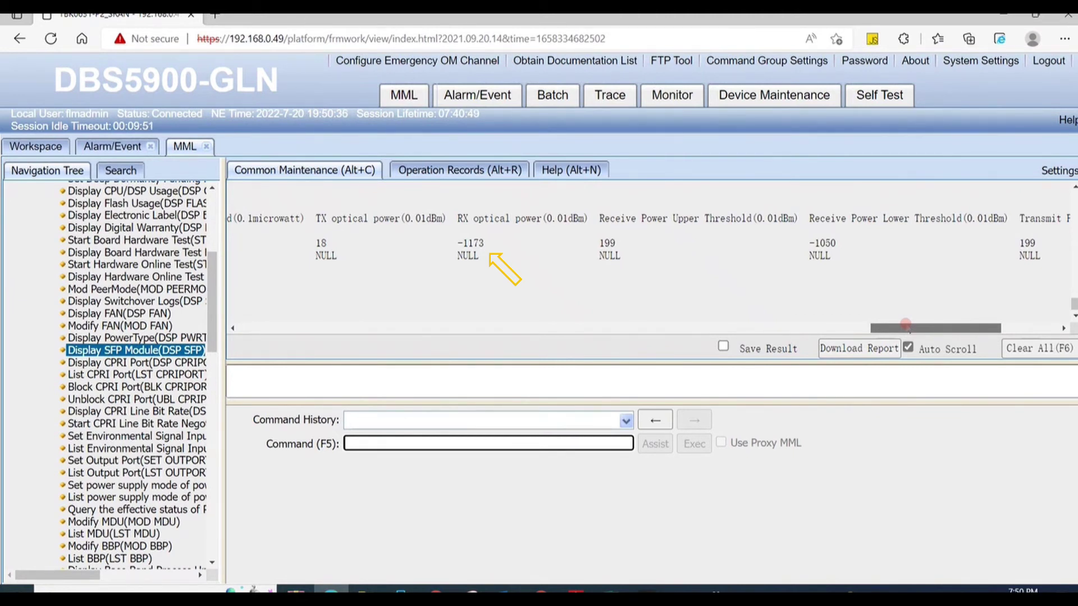
drag(905, 325, 835, 319)
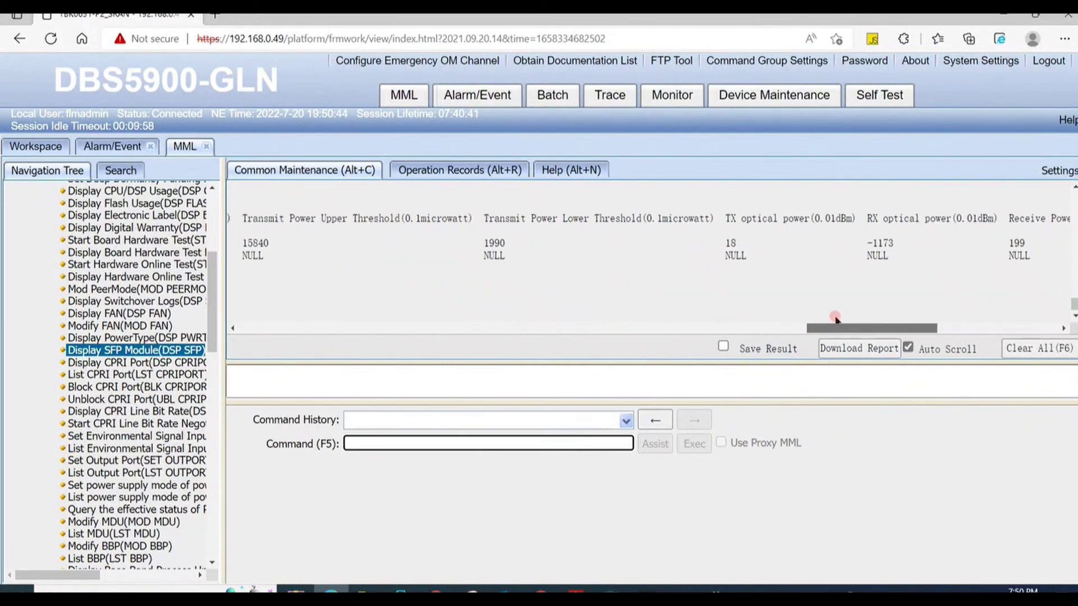
drag(837, 319, 877, 319)
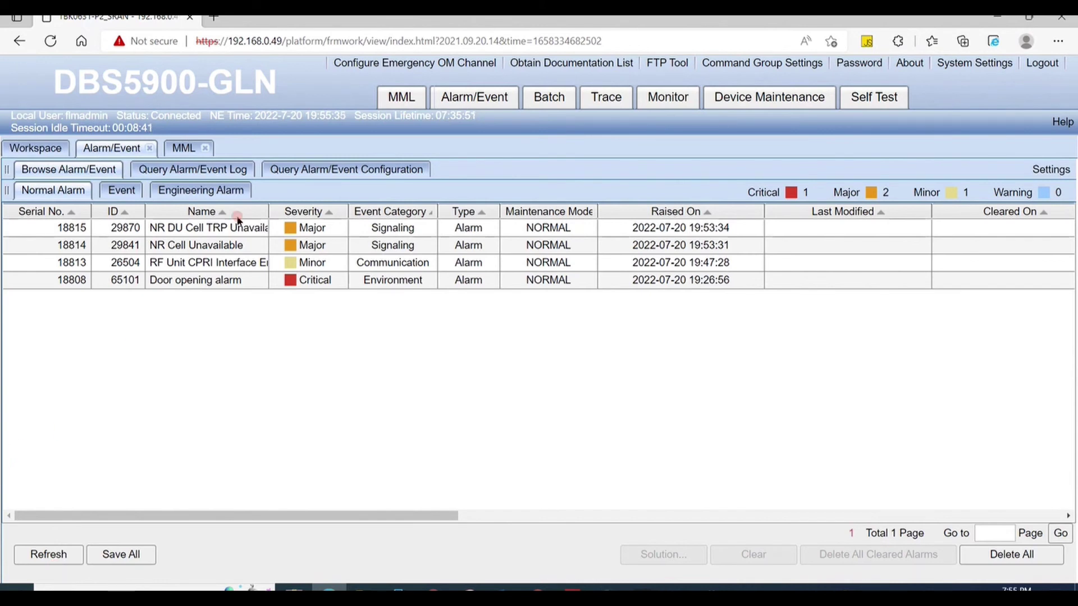
- Refresh the normal alarm list to check which alarms are still active
click(16, 555)
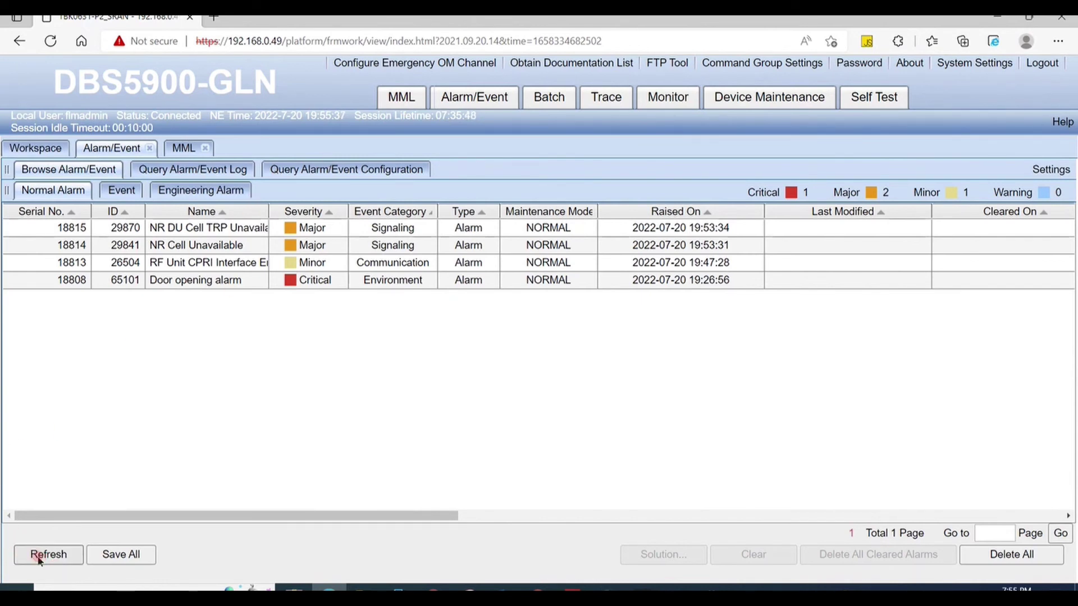
click(32, 554)
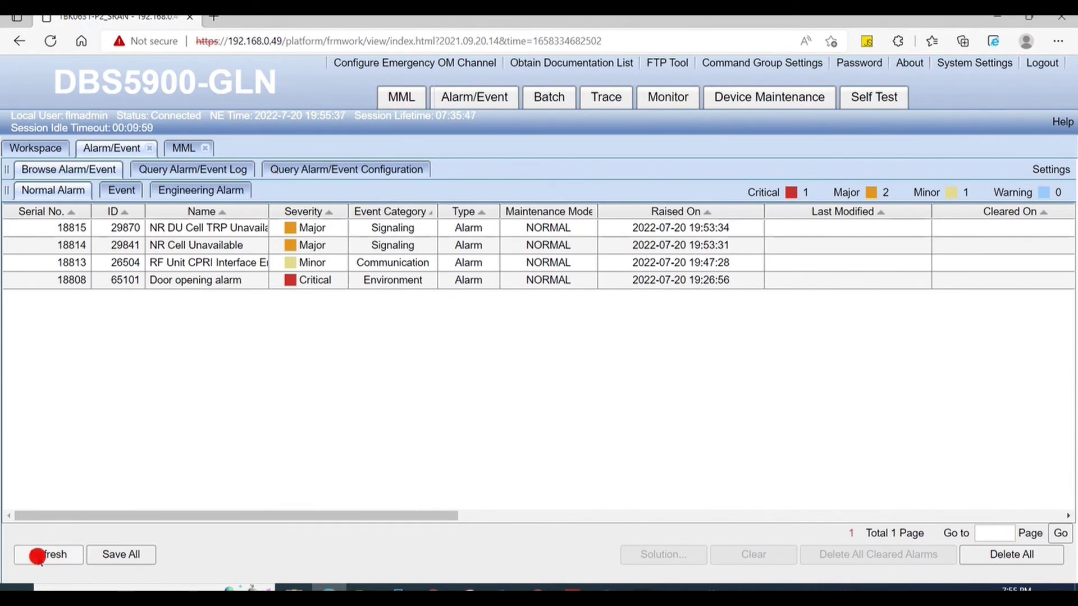
- Return to the MML console, recall the previous DSP SFP module query for subrack 101, and execute it again
click(395, 98)
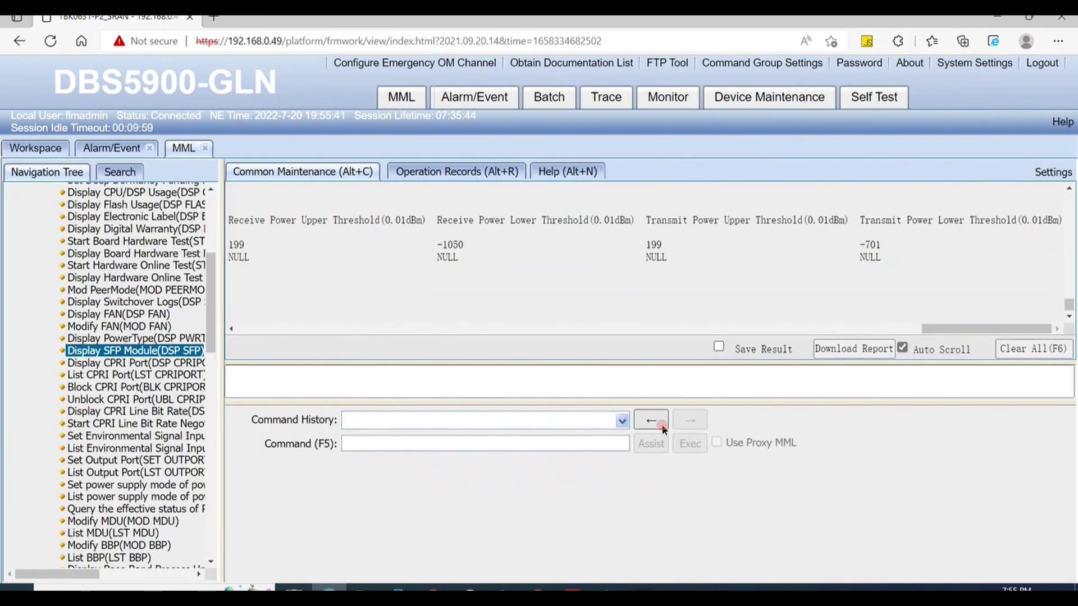
click(811, 385)
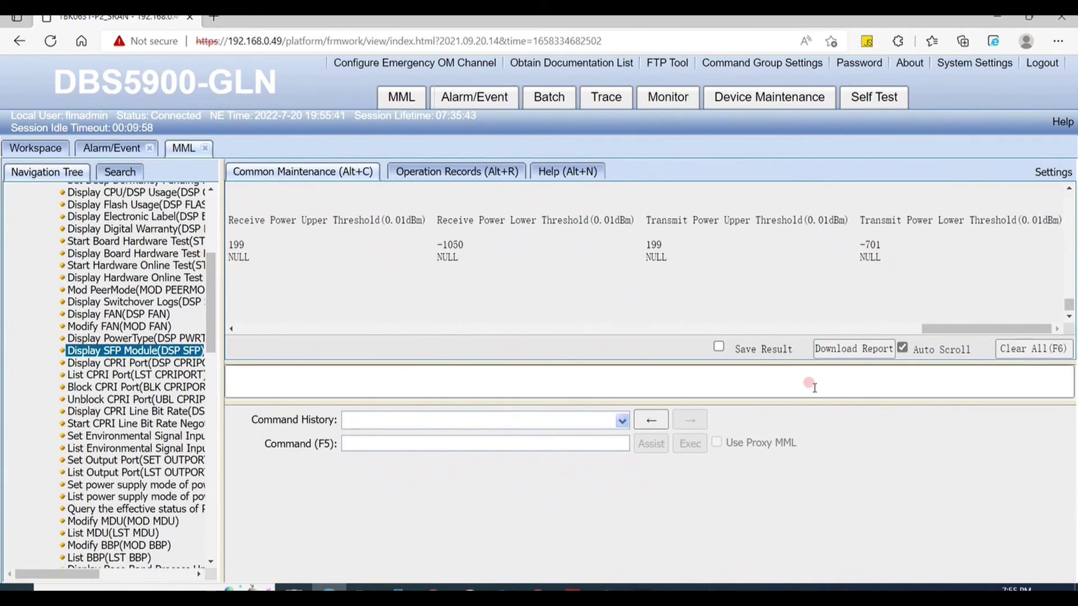
click(652, 422)
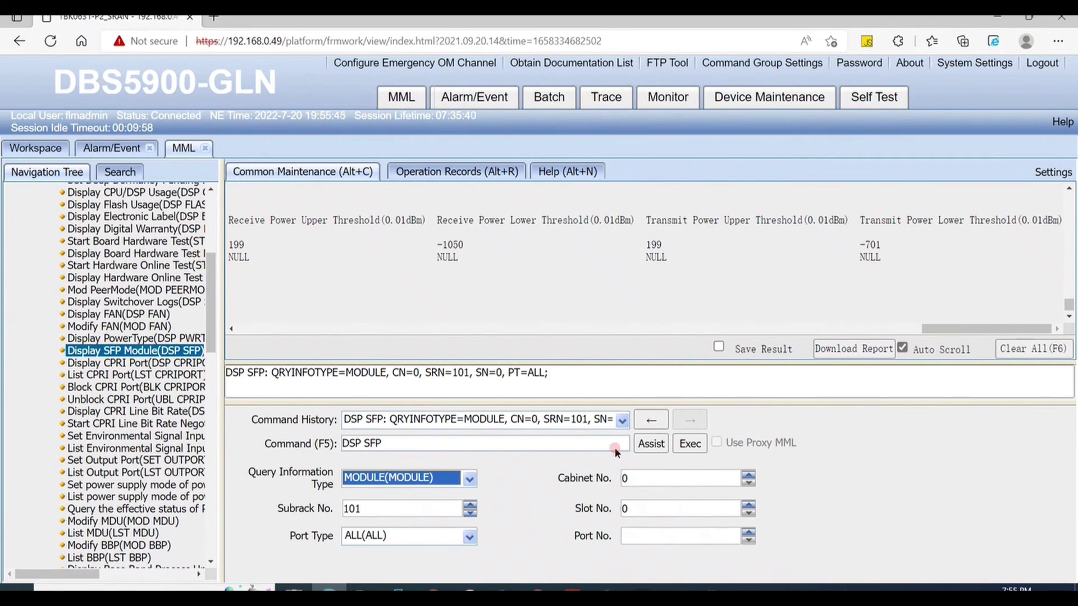
click(691, 444)
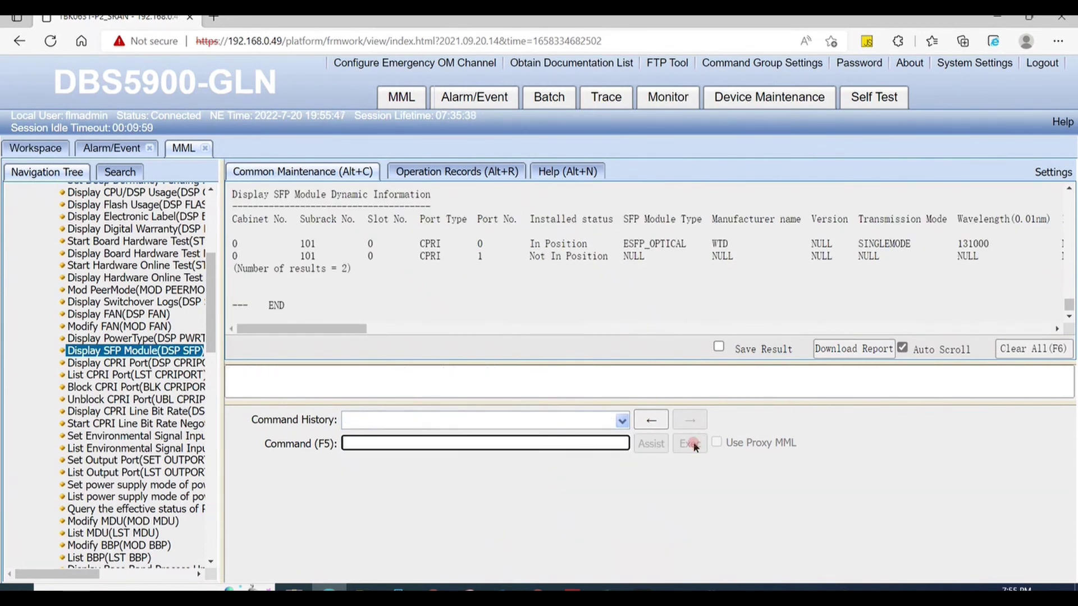
- Compare CPRI port 0's TX and RX optical power with the receive and transmit power thresholds in the new subrack 101 report
click(329, 318)
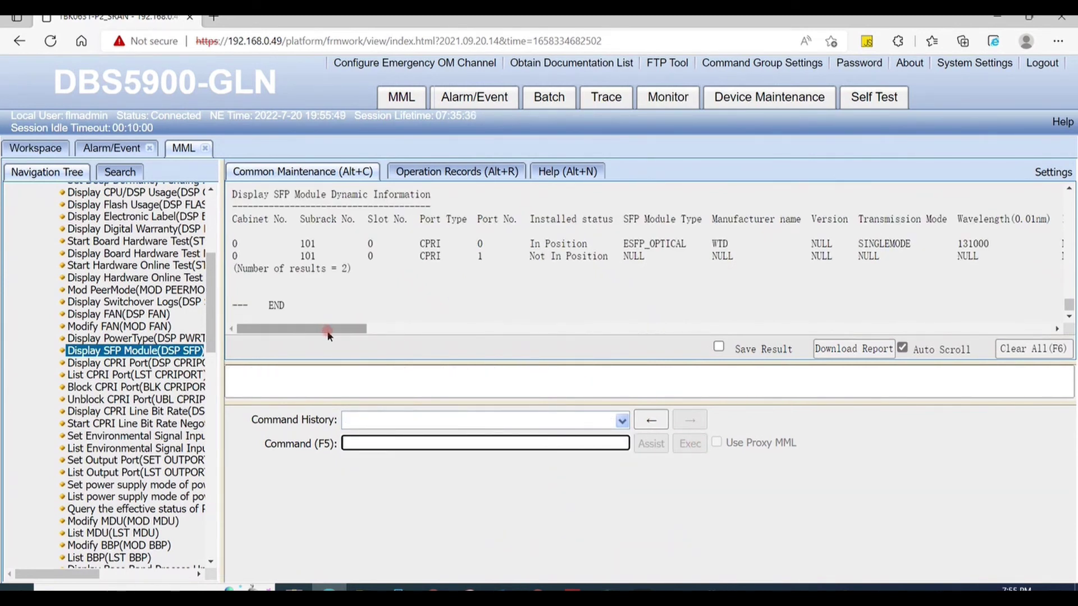
drag(329, 328, 910, 332)
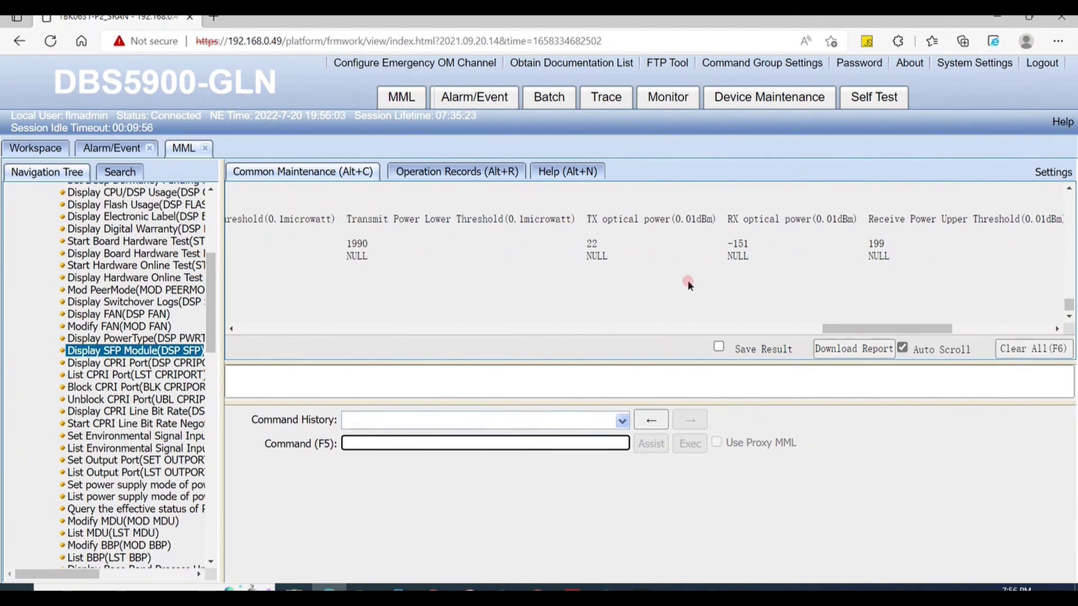
drag(607, 246, 586, 243)
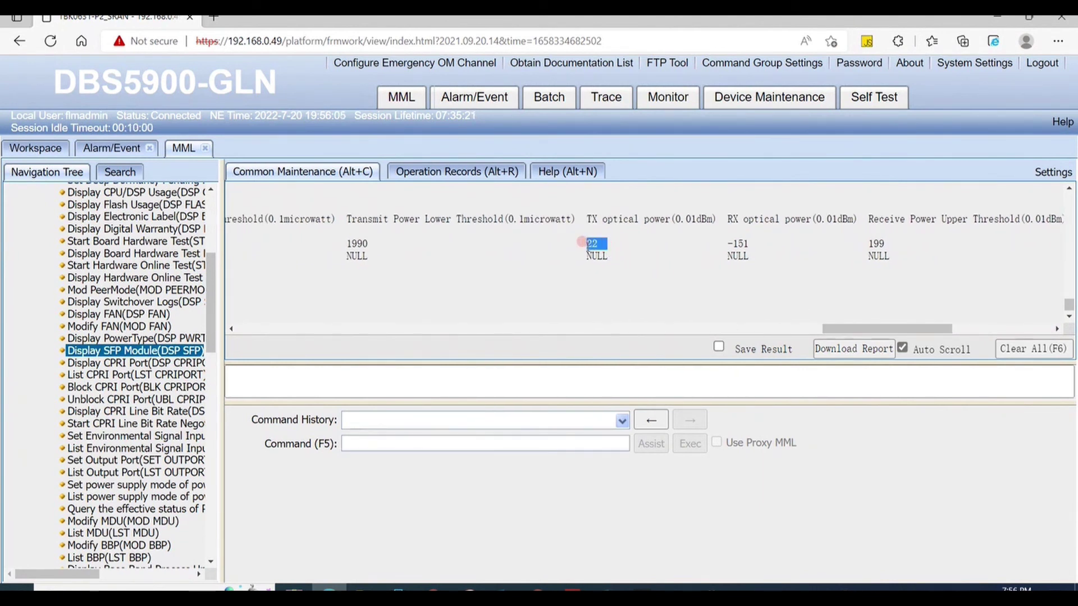
mouse_move(742, 240)
mouse_down()
mouse_move(751, 243)
mouse_move(721, 243)
mouse_up()
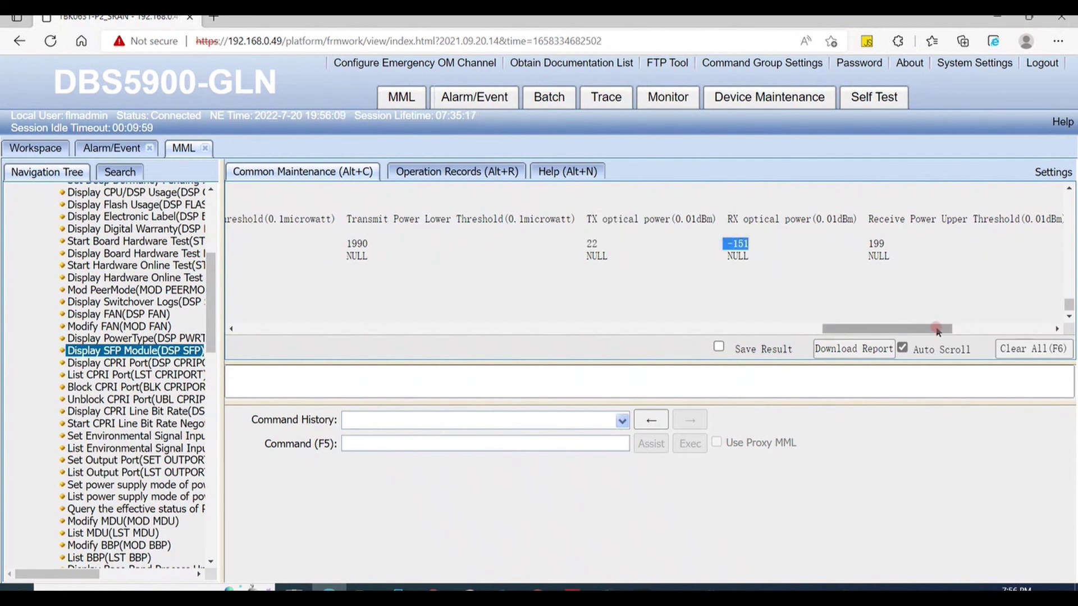
drag(936, 330, 955, 334)
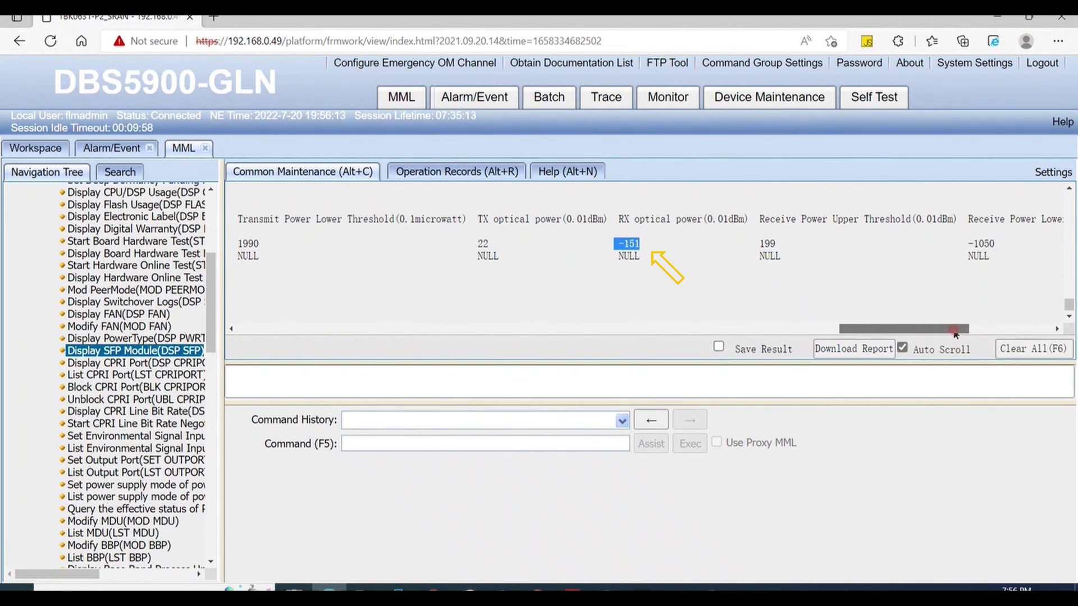
mouse_move(955, 334)
mouse_down()
mouse_move(1019, 319)
mouse_move(1001, 331)
mouse_move(1041, 331)
mouse_up()
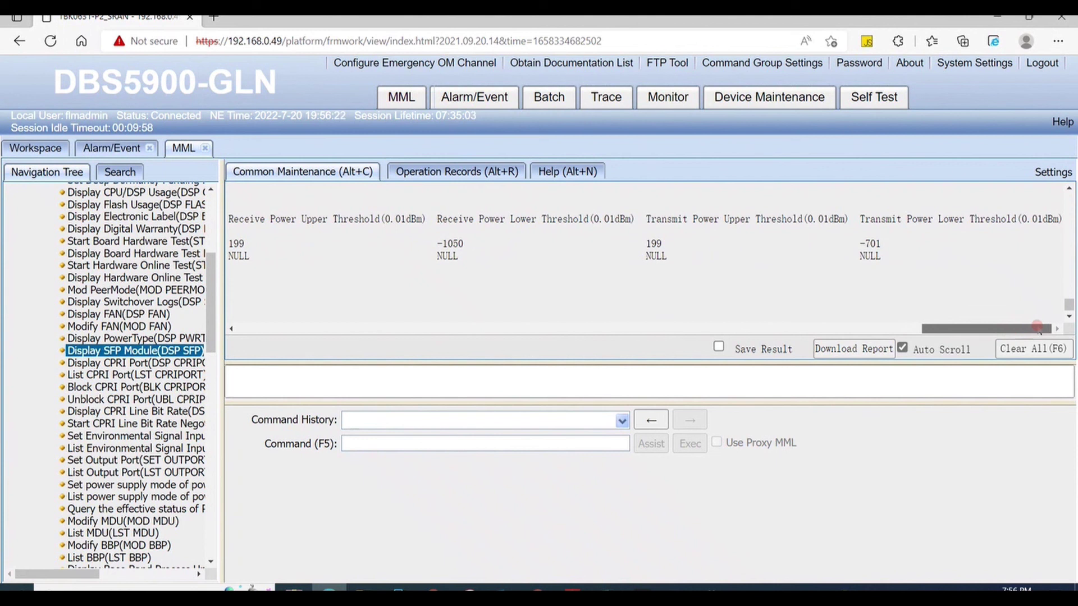
drag(1037, 327, 1012, 325)
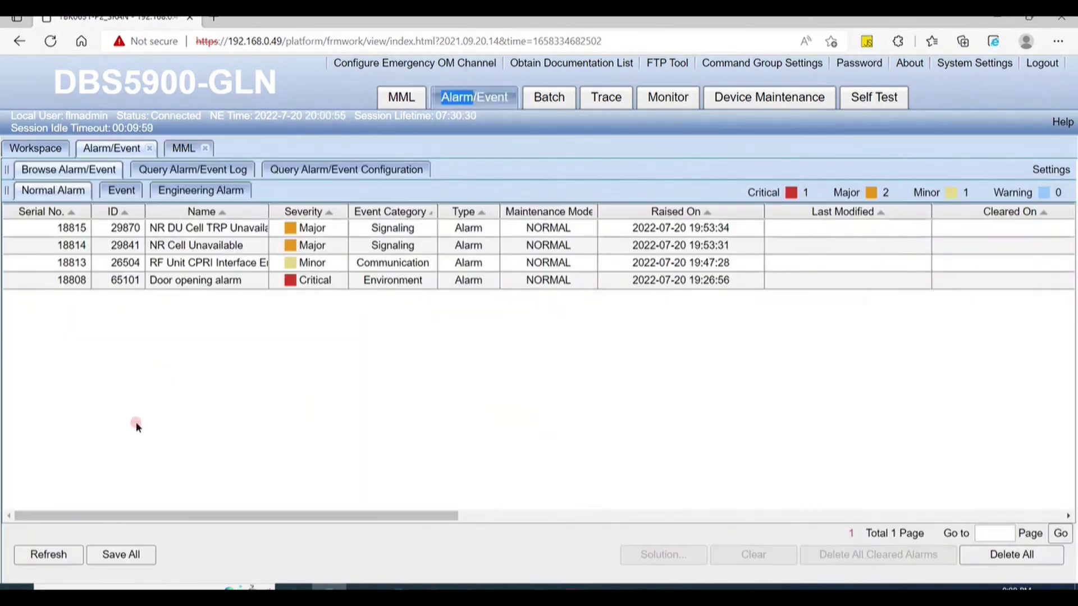
- Refresh the normal alarm list to check whether the RF Unit CPRI Interface Error and NR cell alarms are still active
click(47, 556)
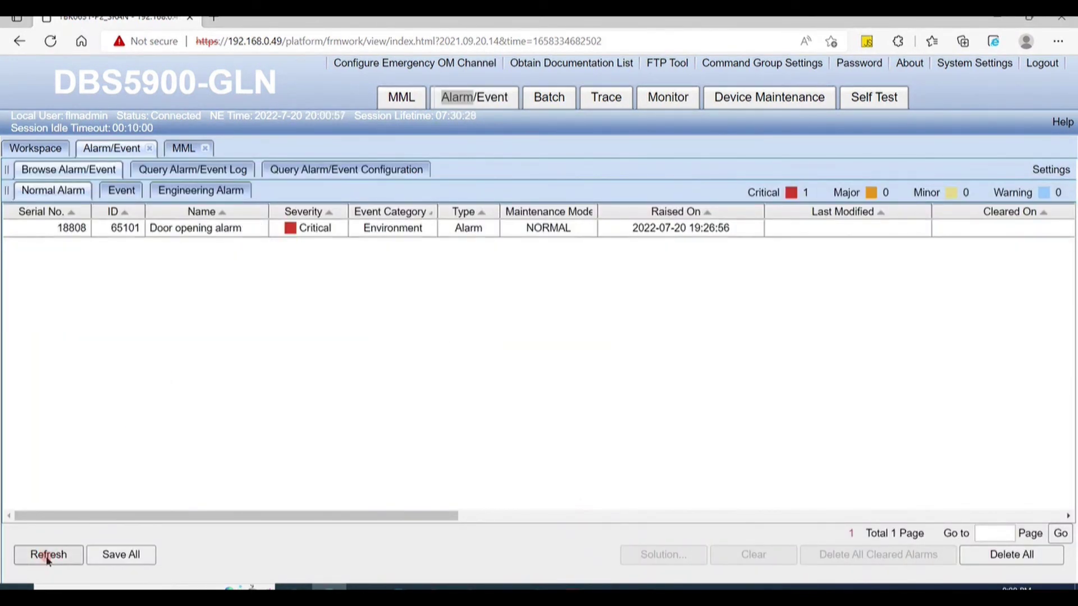
click(47, 557)
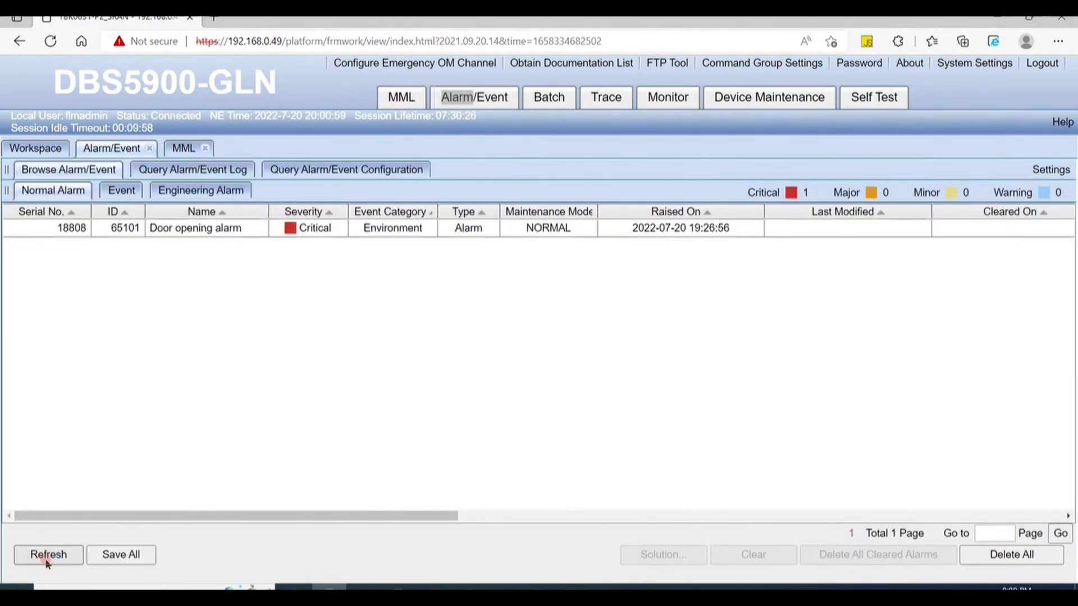